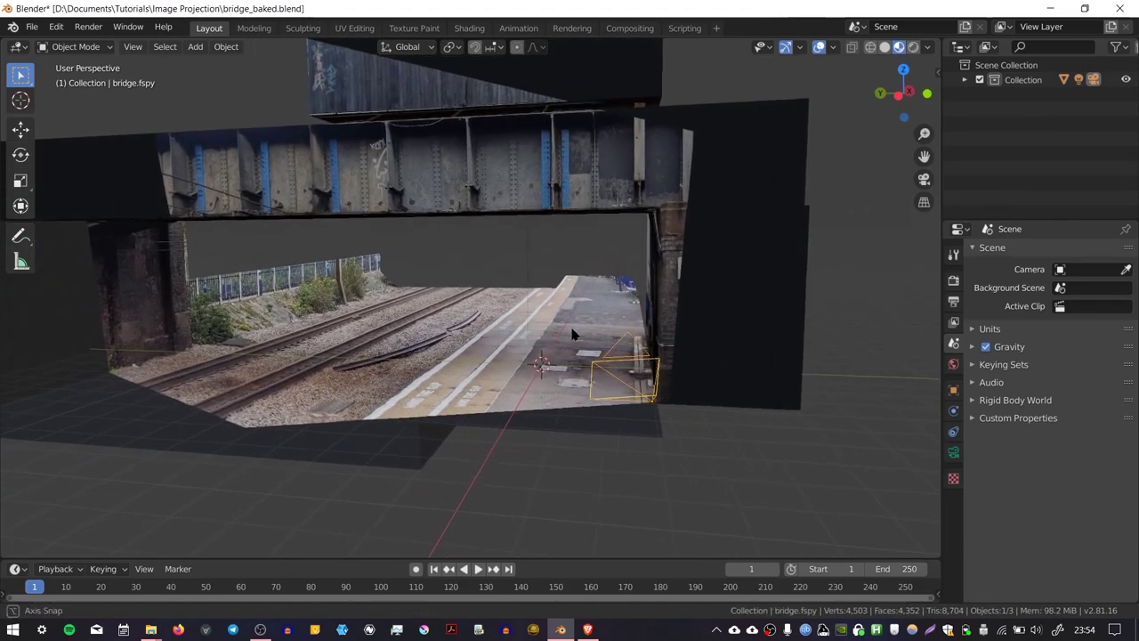
- Try moving the bridge.fspy camera to see whether the texture on the bridge model follows it
key(g)
click(561, 356)
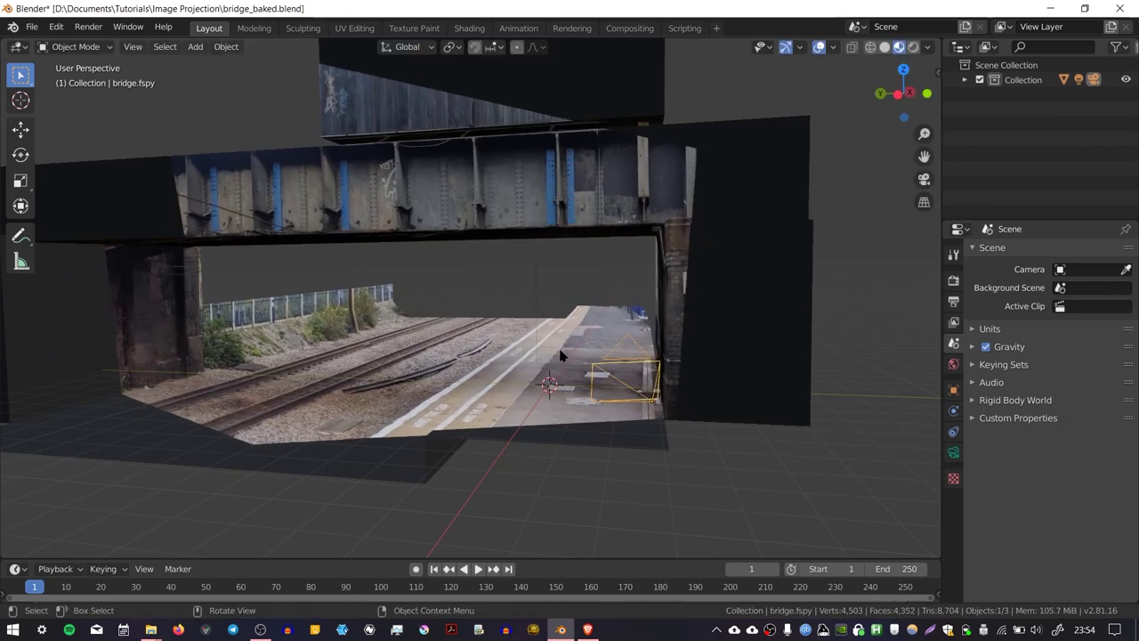
middle_drag(585, 376, 579, 378)
click(589, 387)
key(g)
right_click(583, 371)
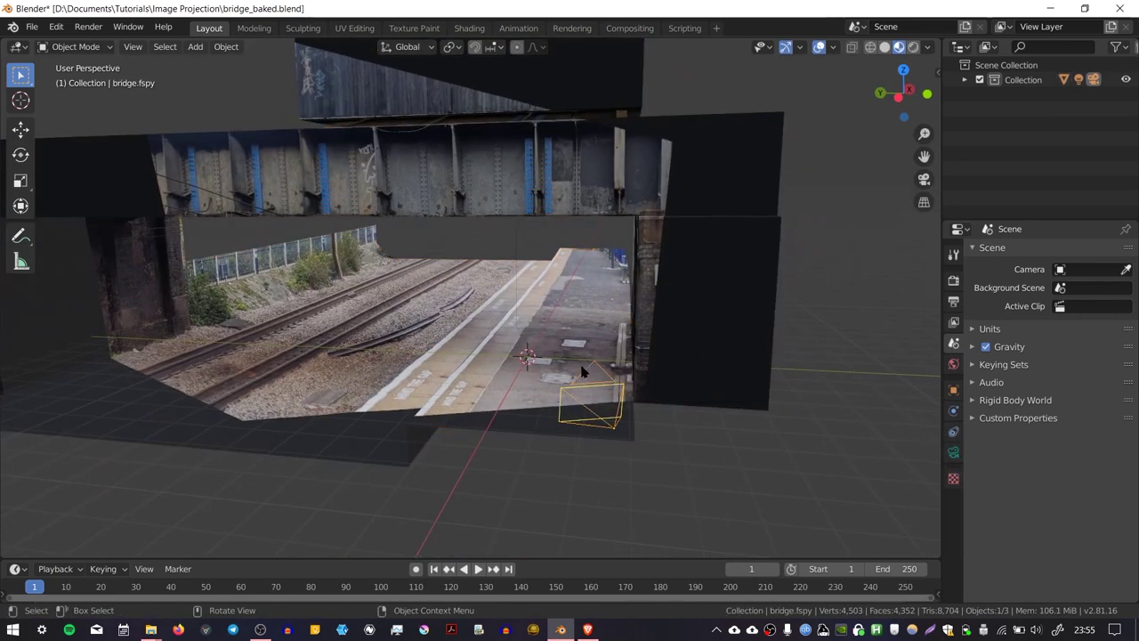
- Remove the UV Project modifier from the bridge mesh, keeping its Subdivision modifier
click(585, 350)
mouse_move(585, 356)
middle_down()
mouse_move(588, 400)
mouse_move(559, 343)
mouse_move(526, 348)
mouse_move(580, 353)
mouse_move(560, 384)
mouse_move(554, 364)
mouse_move(529, 359)
mouse_move(557, 376)
mouse_move(552, 394)
mouse_move(599, 389)
mouse_move(544, 394)
mouse_move(573, 255)
mouse_move(557, 338)
mouse_move(599, 287)
mouse_move(573, 372)
middle_up()
scroll(533, 349, up, 1)
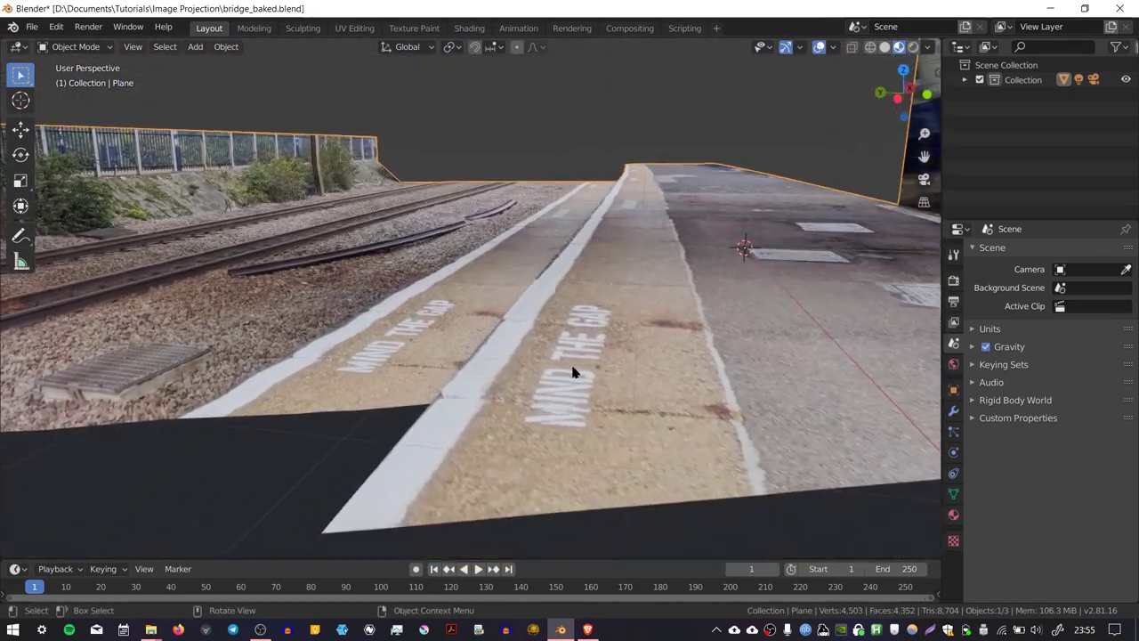
middle_drag(623, 203, 719, 363)
middle_drag(550, 331, 578, 340)
click(954, 412)
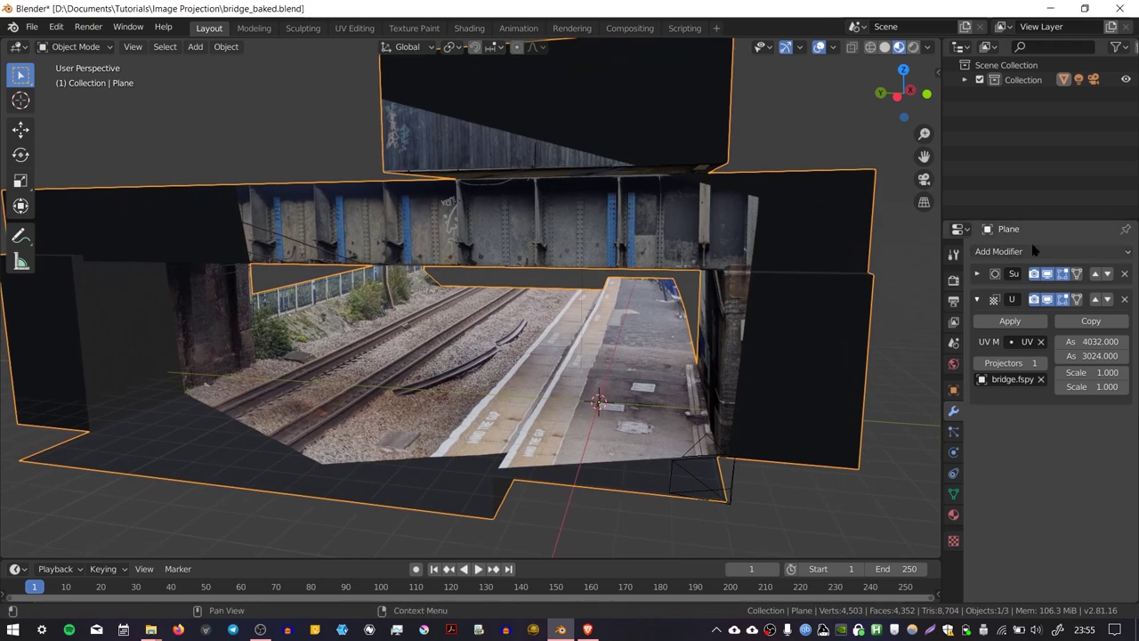
click(1125, 299)
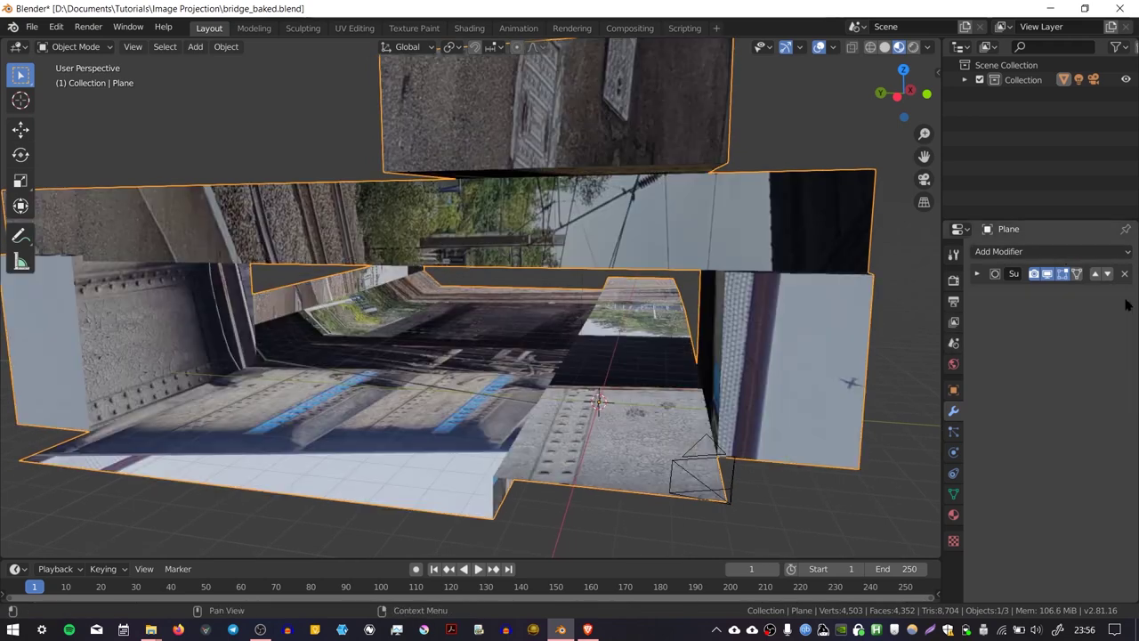
- Replace the bridge mesh's existing material with a new default Principled BSDF material
click(953, 515)
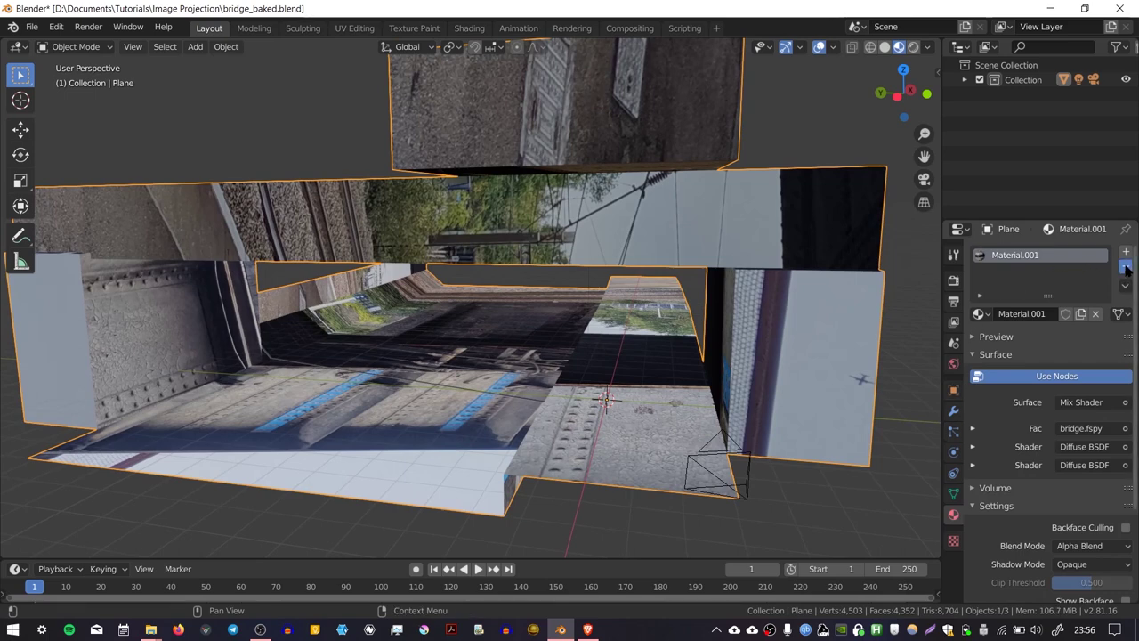
click(1126, 267)
click(1027, 314)
scroll(601, 345, down, 3)
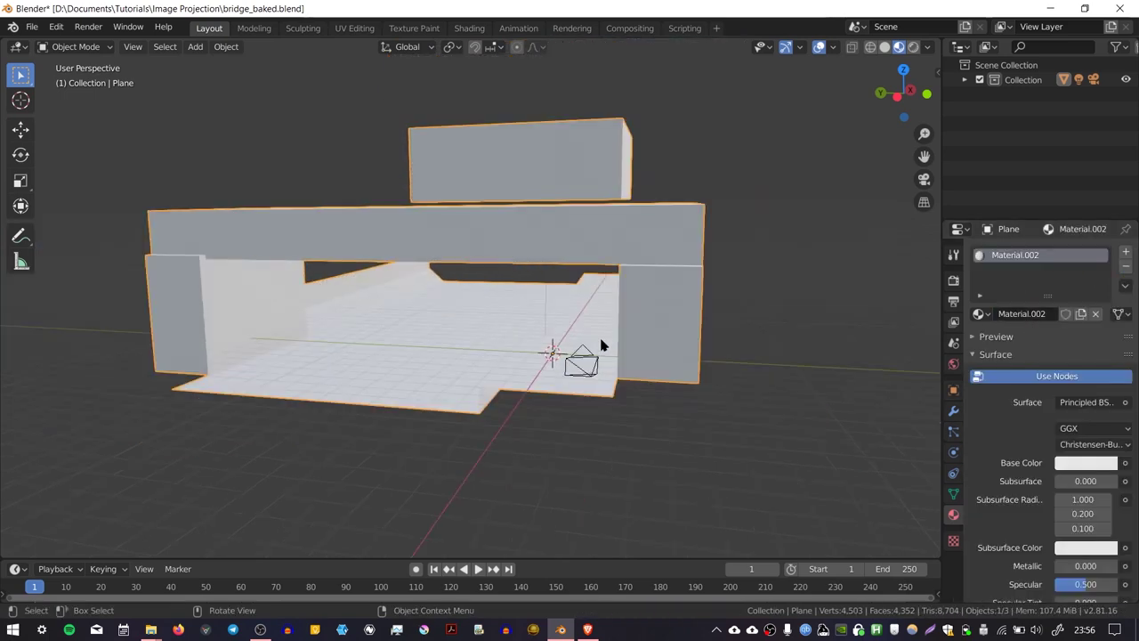
middle_drag(580, 348, 646, 349)
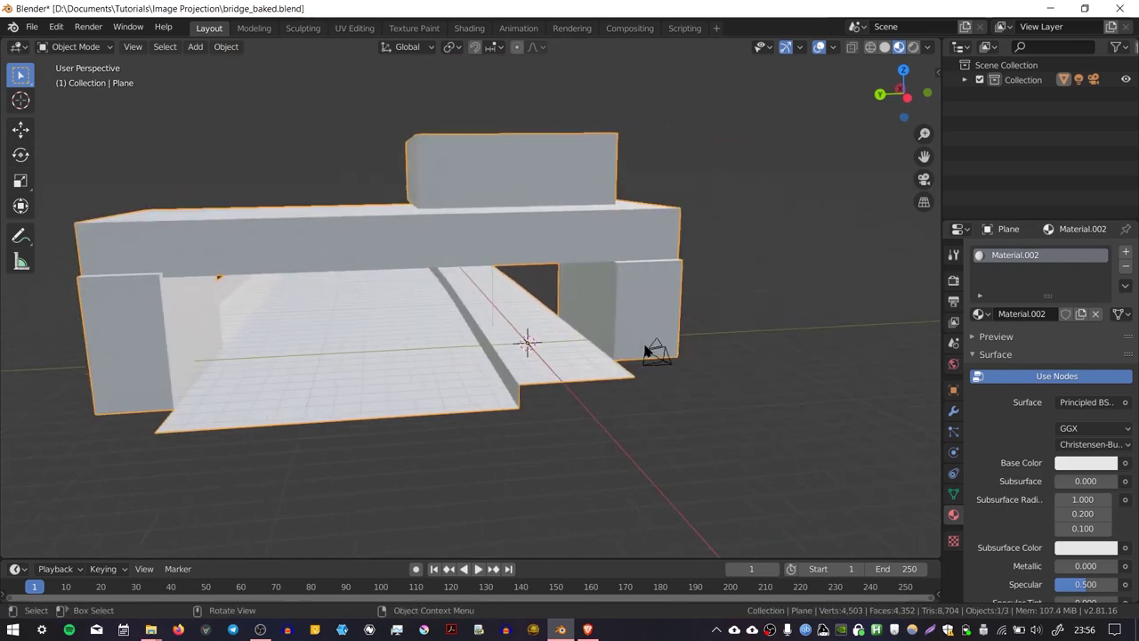
- Look through the bridge.fspy camera to compare the bridge geometry with the background photo
click(656, 353)
scroll(641, 305, up, 5)
middle_drag(641, 305, 674, 358)
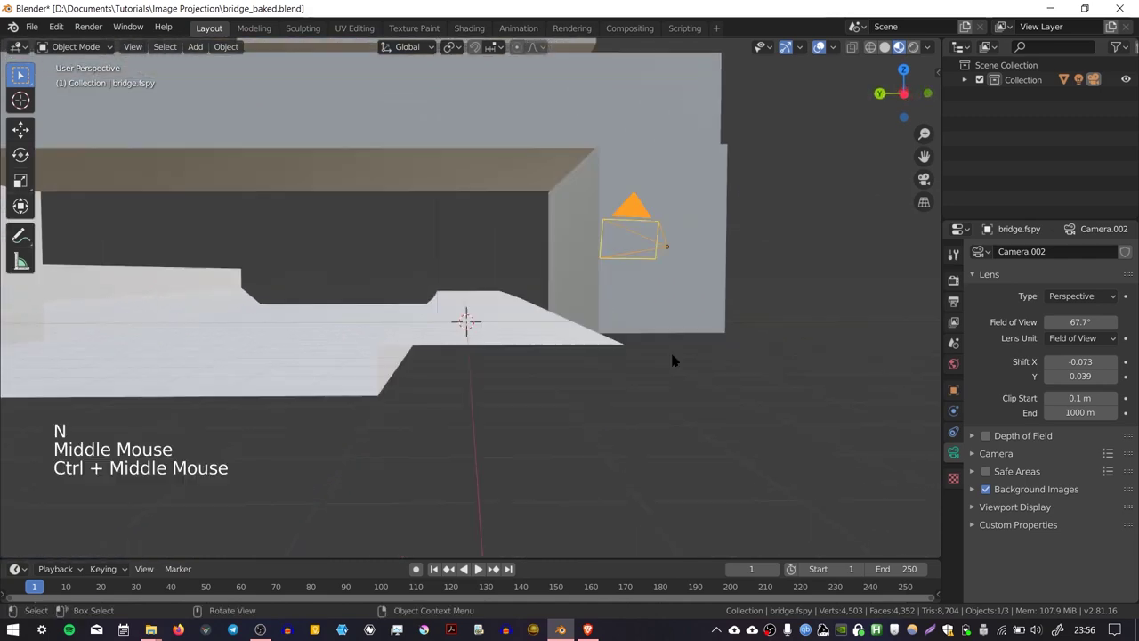
key(KP_0)
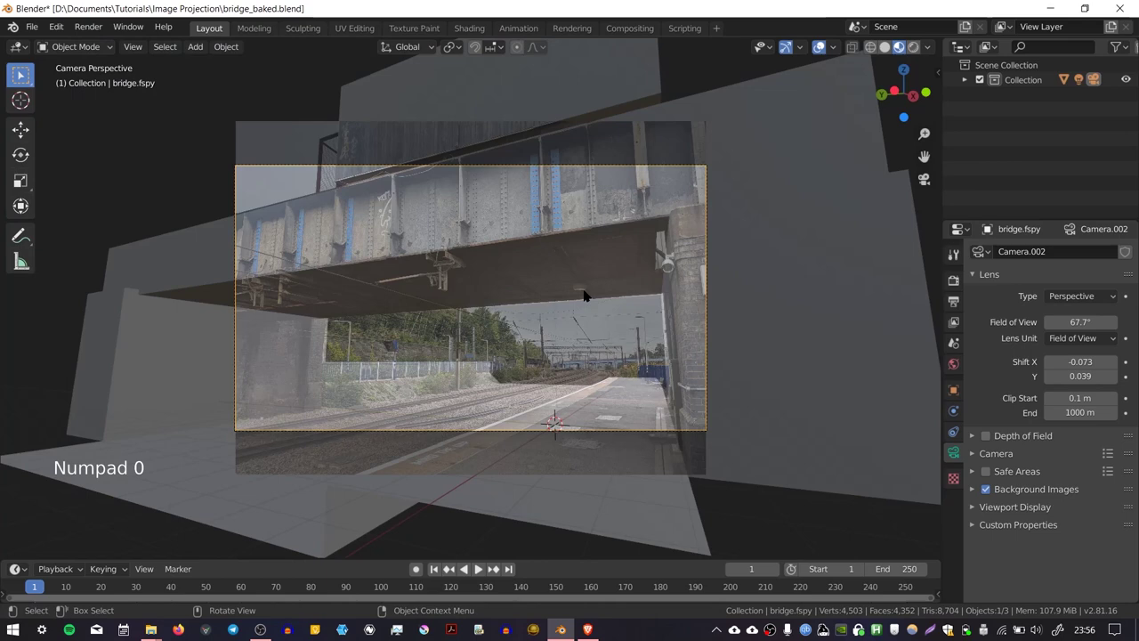
middle_drag(598, 275, 616, 305)
ctrl+middle_drag(616, 304, 643, 303)
shift+middle_drag(643, 302, 633, 348)
middle_drag(632, 348, 654, 354)
shift+middle_drag(654, 354, 649, 331)
- Put the bridge mesh into Texture Paint mode and show the paint tool's settings with its texture slots
click(610, 333)
shift+middle_drag(649, 331, 687, 336)
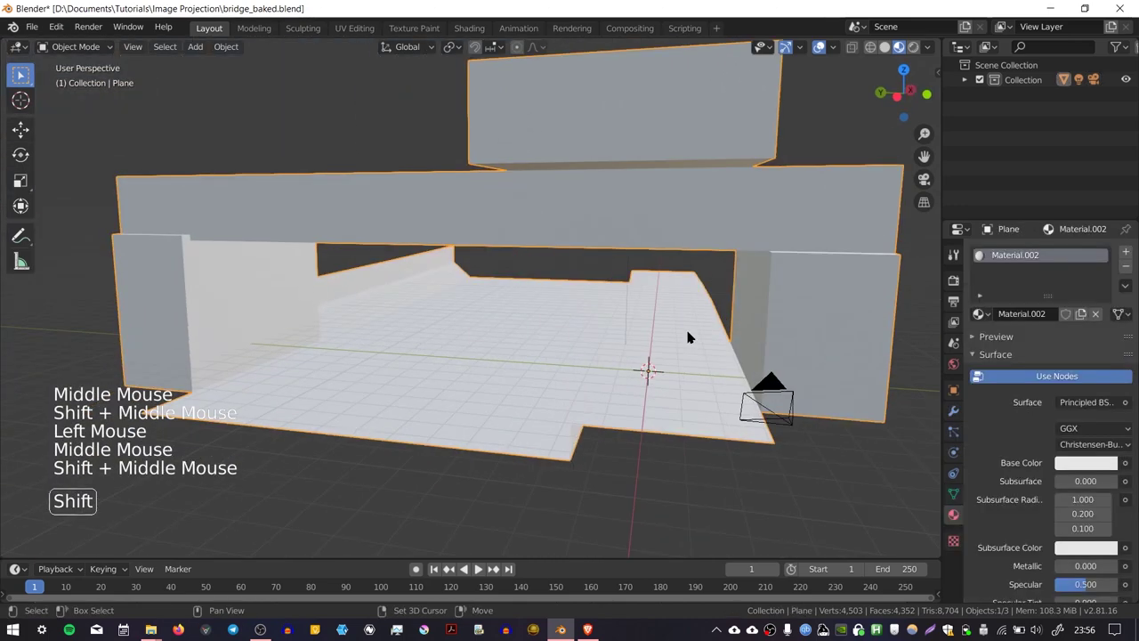
click(98, 48)
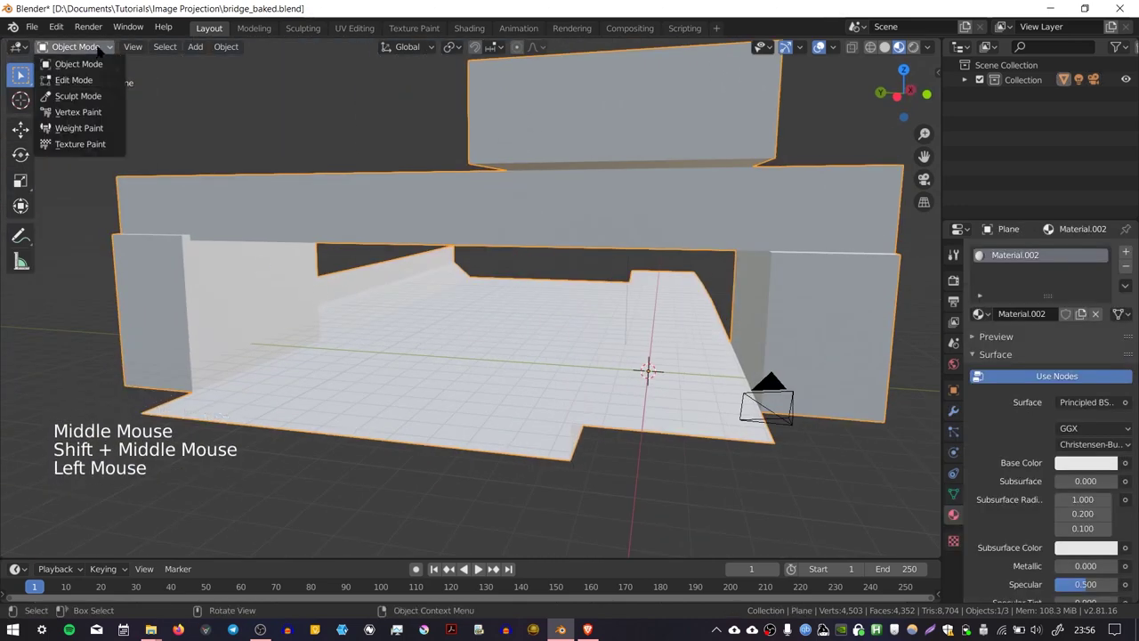
click(96, 146)
ctrl+middle_drag(587, 285, 590, 247)
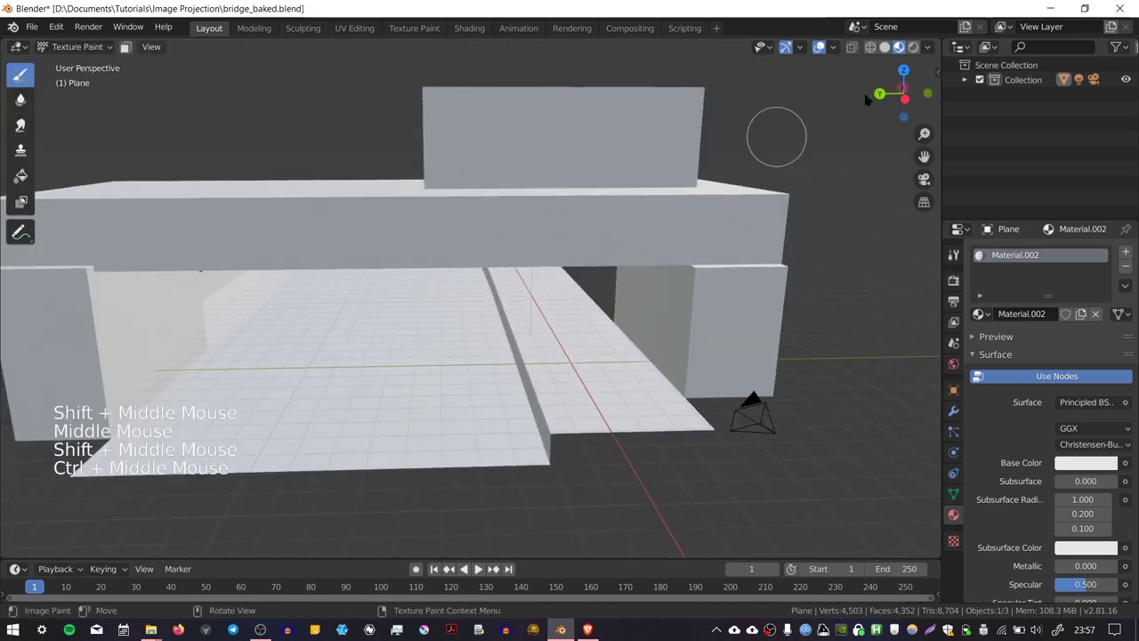
click(937, 71)
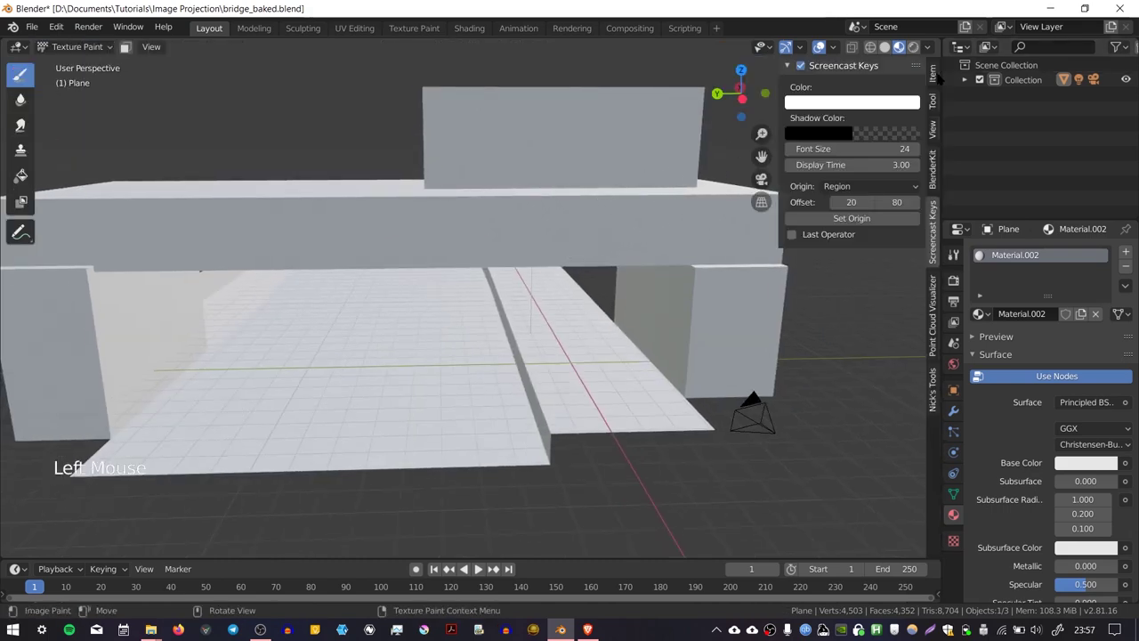
click(933, 101)
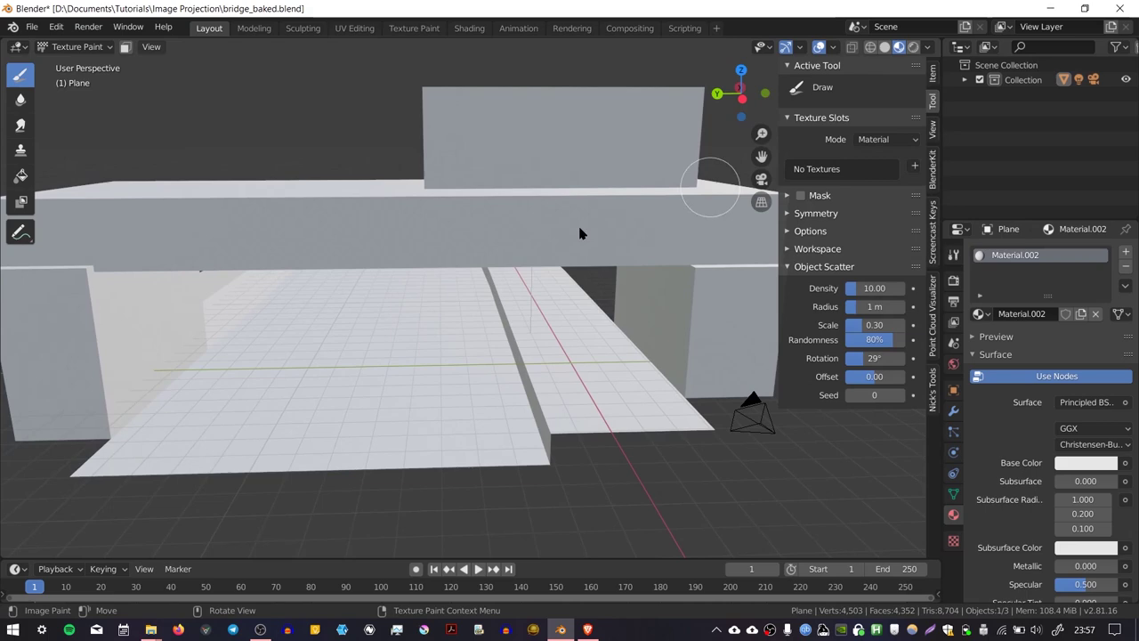
- Add a 4096 × 4096 px Base Color texture paint slot with a dark fill color to the mesh's material
shift+middle_drag(580, 233, 897, 132)
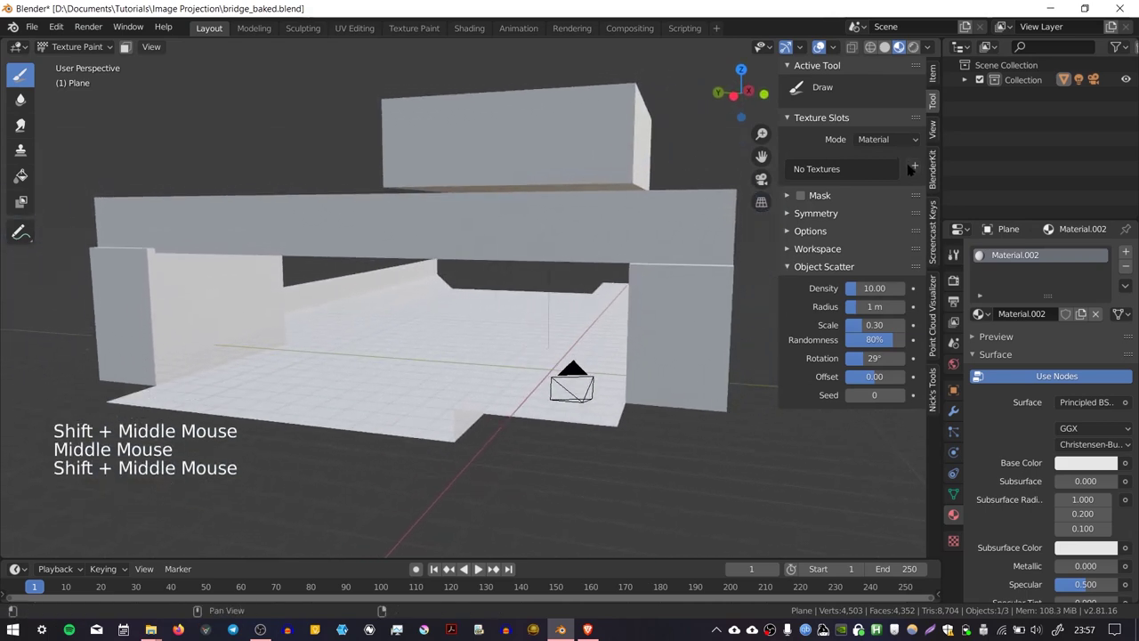
click(914, 167)
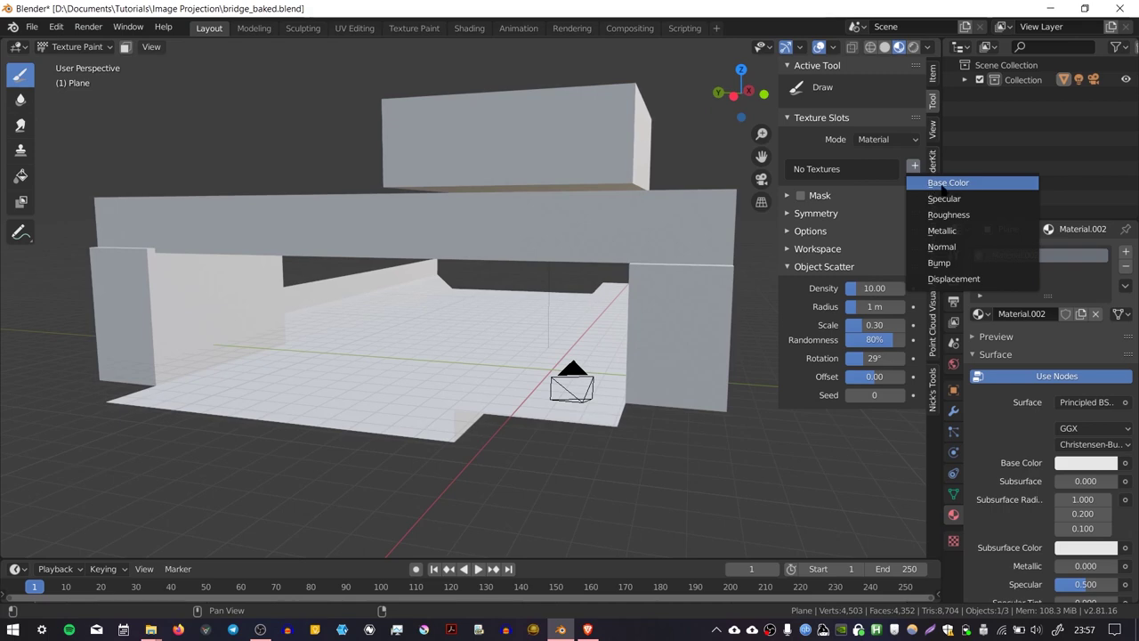
click(942, 184)
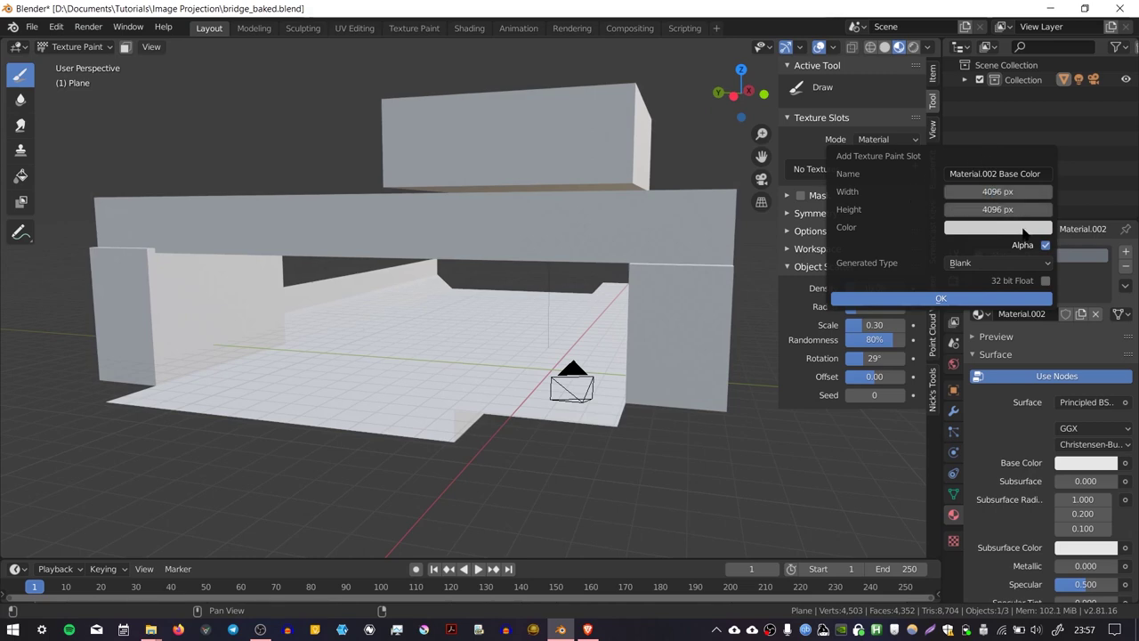
click(1022, 228)
drag(1040, 269, 1040, 348)
click(909, 301)
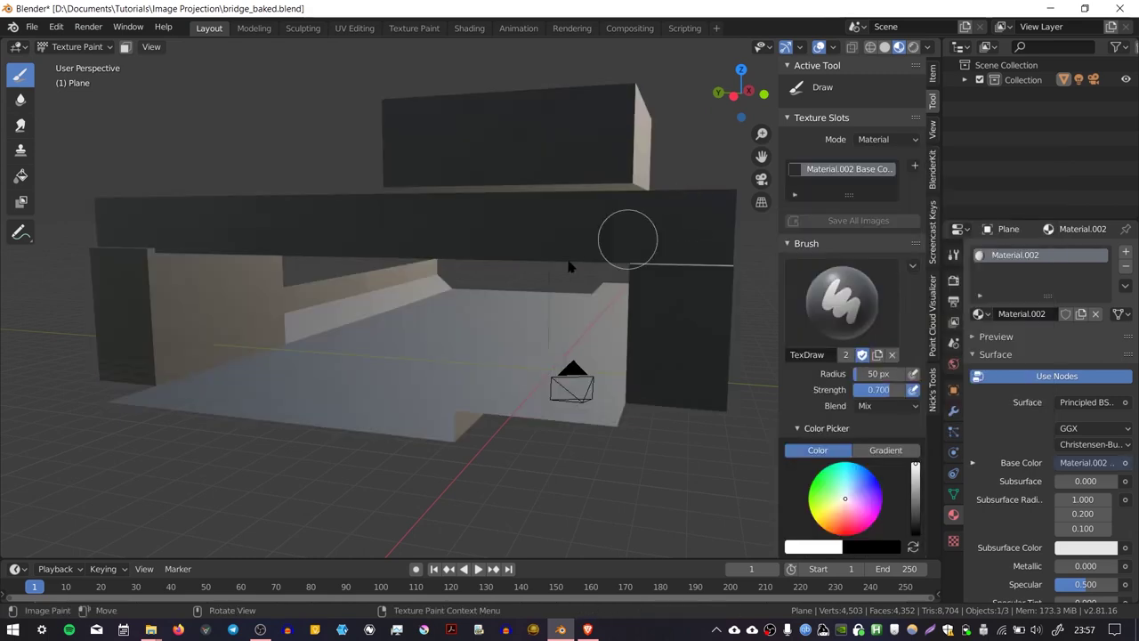
- Set the new material's Specular value to 0
mouse_move(570, 265)
middle_down()
mouse_move(534, 299)
mouse_move(498, 264)
mouse_move(515, 299)
middle_up()
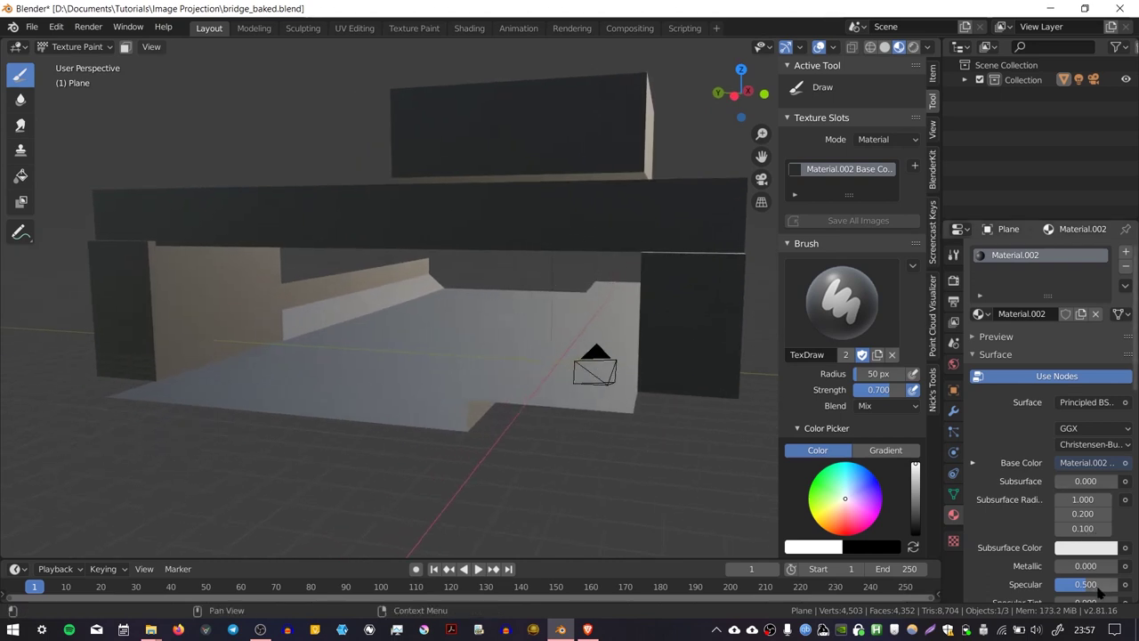
drag(1103, 592, 1061, 592)
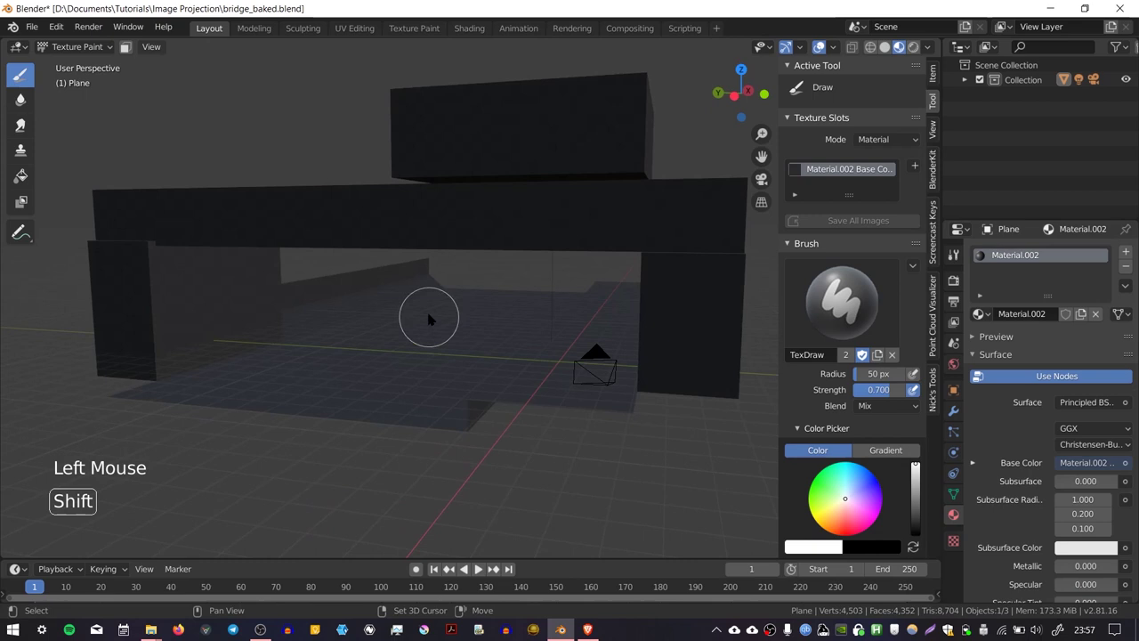
shift+middle_drag(427, 318, 424, 325)
mouse_move(425, 325)
middle_down()
mouse_move(400, 338)
mouse_move(406, 322)
middle_up()
mouse_move(406, 323)
middle_down()
mouse_move(412, 308)
mouse_move(407, 318)
mouse_move(440, 334)
mouse_move(462, 304)
middle_up()
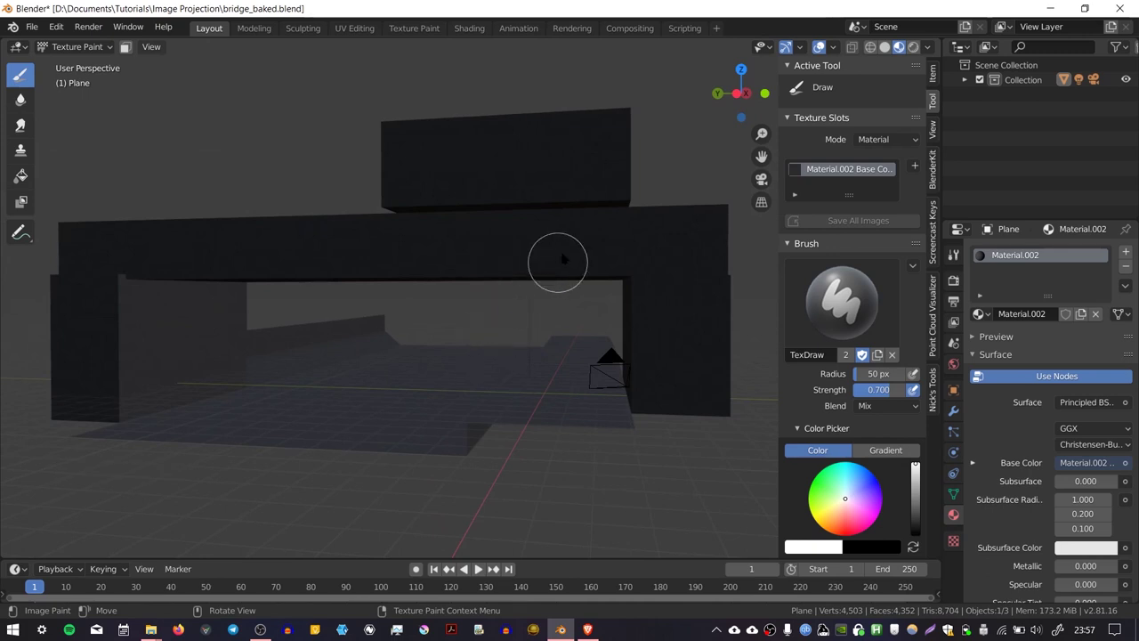
- Project the bridge.fspy image onto the mesh with Apply Camera Image from the External paint options
middle_drag(806, 439, 804, 235)
middle_drag(814, 525, 804, 181)
click(810, 384)
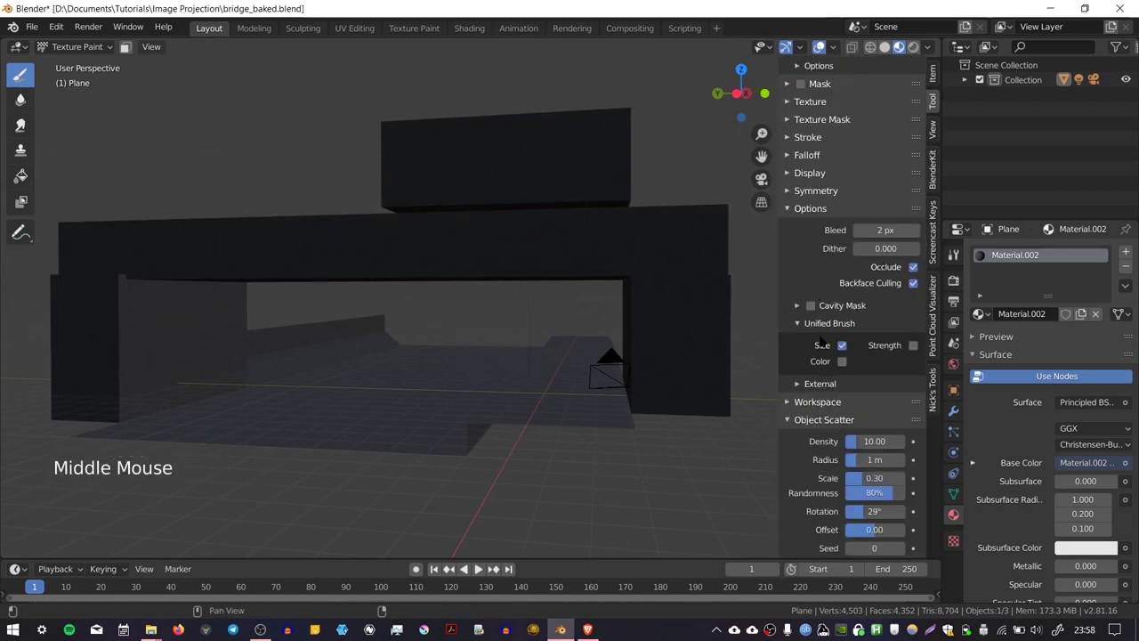
click(812, 384)
middle_drag(811, 383, 802, 252)
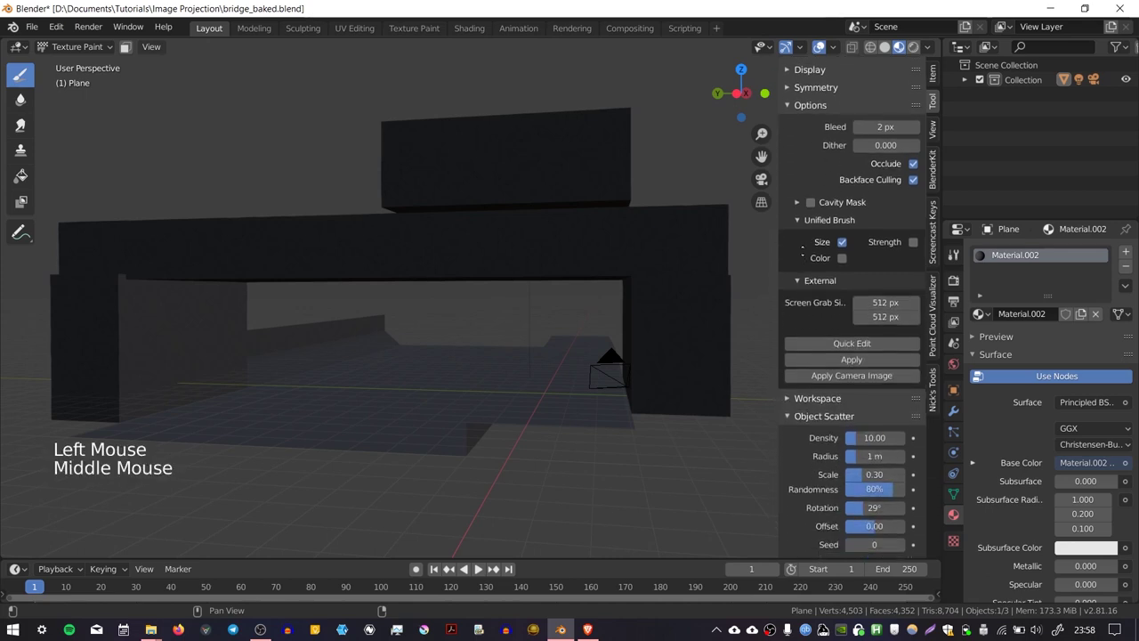
click(825, 379)
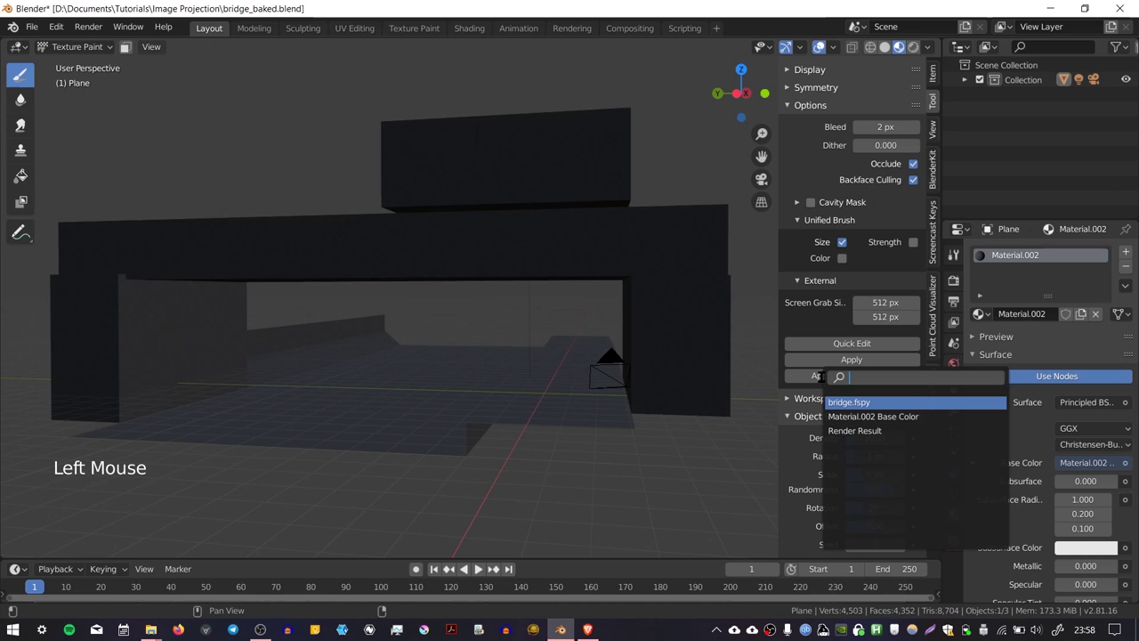
click(880, 400)
shift+middle_drag(621, 292, 525, 494)
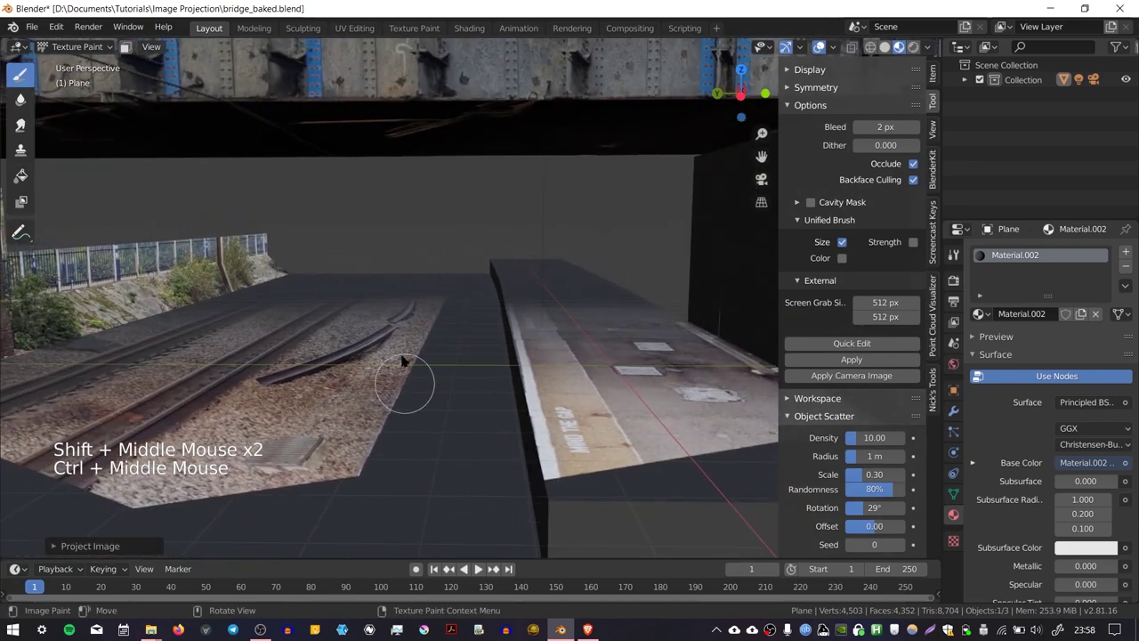
- Inspect the faded areas of the projected texture and disable Normal Falloff in the brush's Falloff settings
middle_drag(482, 372, 667, 360)
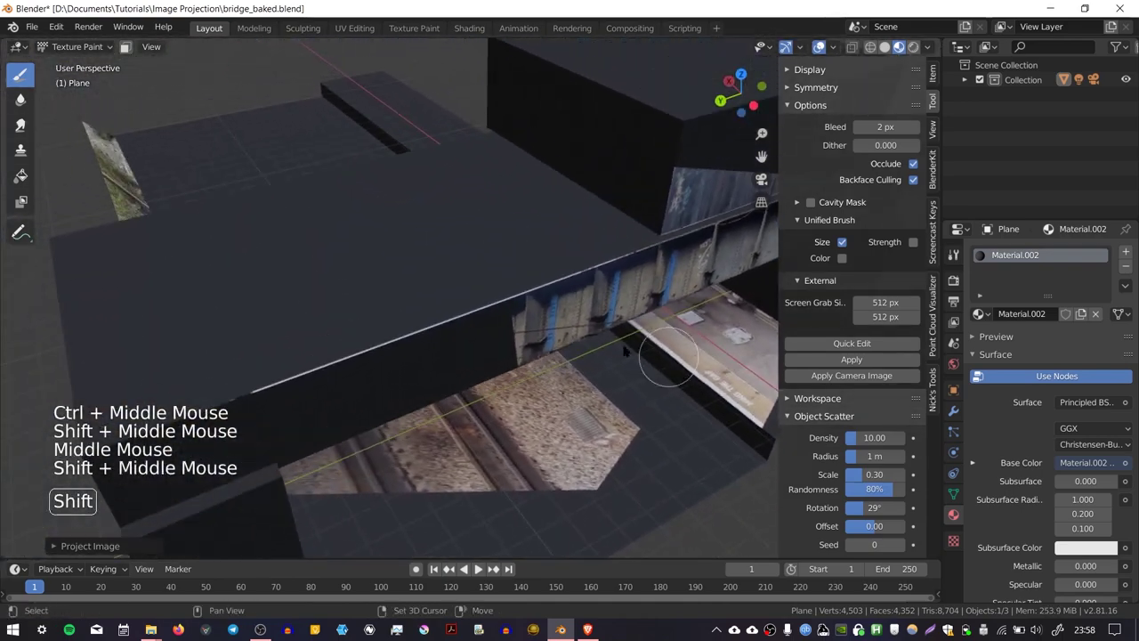
shift+middle_drag(492, 272, 557, 276)
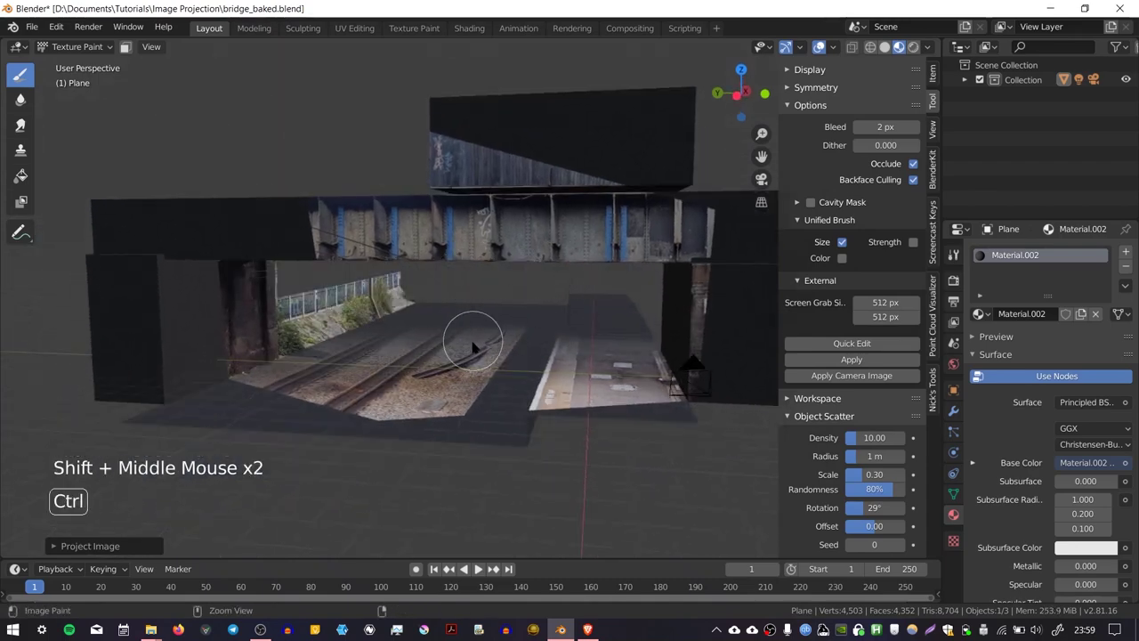
ctrl+middle_drag(473, 347, 515, 294)
middle_drag(515, 294, 751, 356)
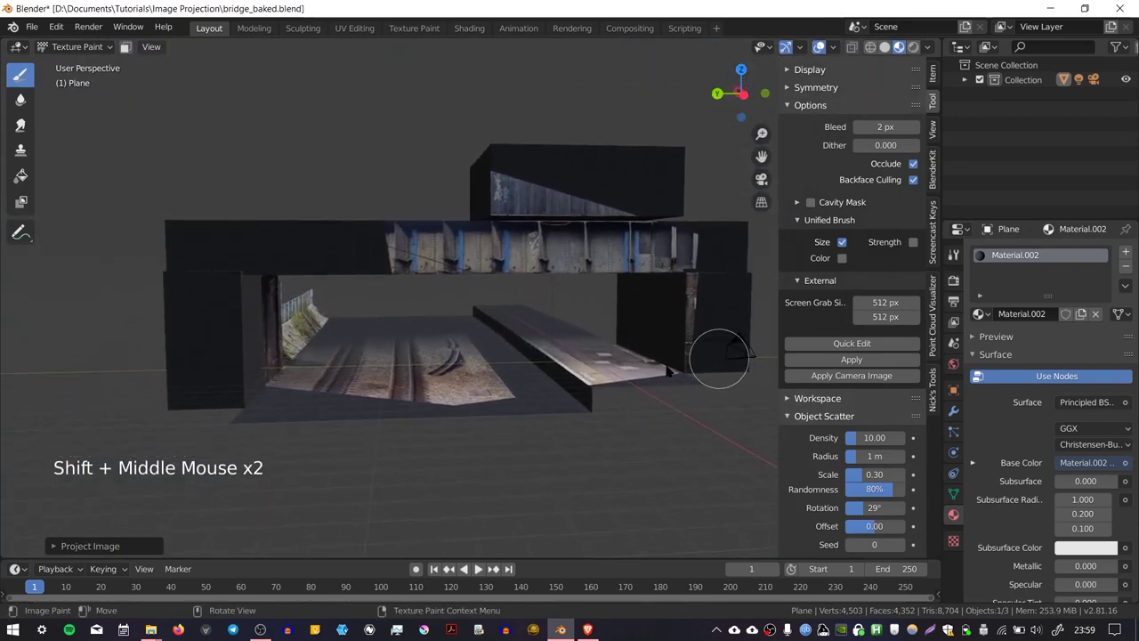
shift+middle_drag(437, 346, 398, 347)
middle_drag(810, 149, 833, 338)
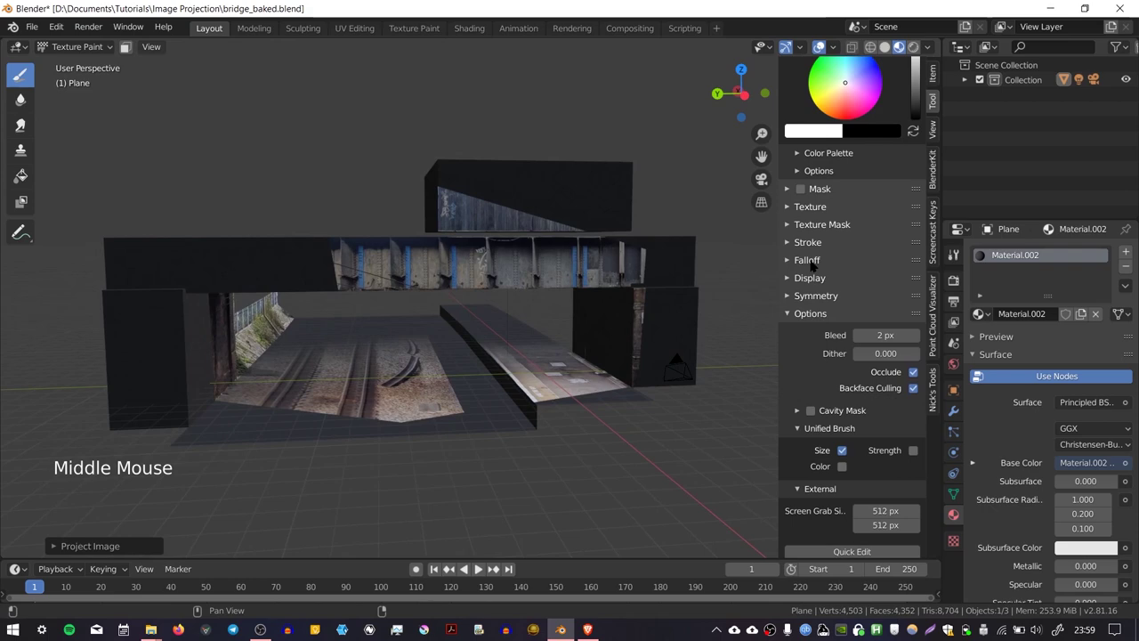
click(807, 260)
middle_drag(828, 393, 826, 334)
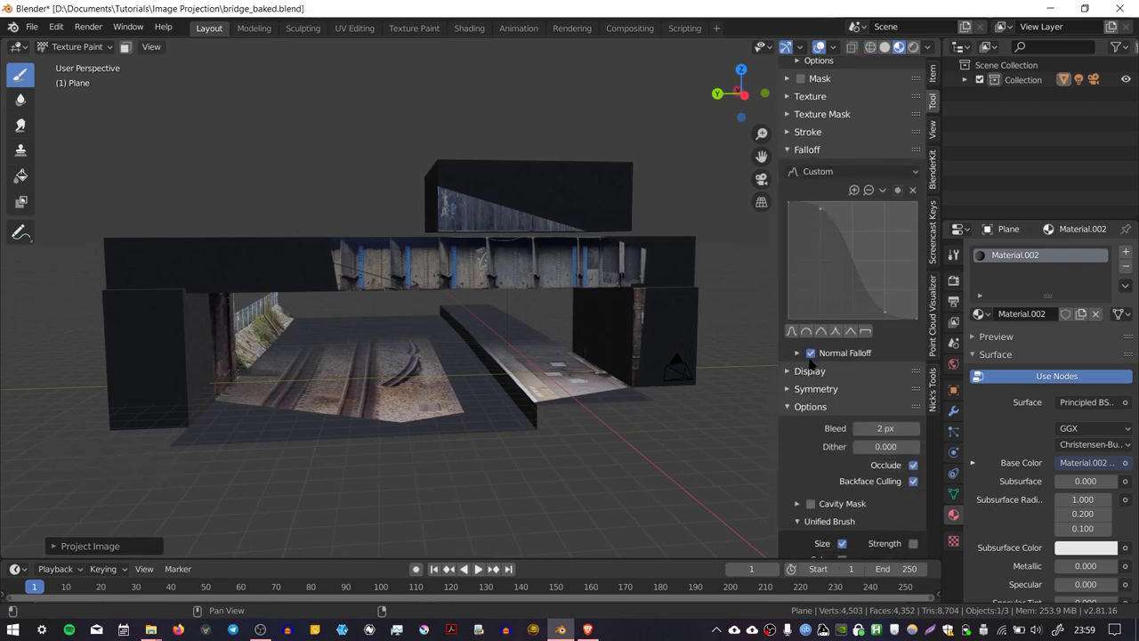
click(811, 354)
middle_drag(830, 490, 834, 239)
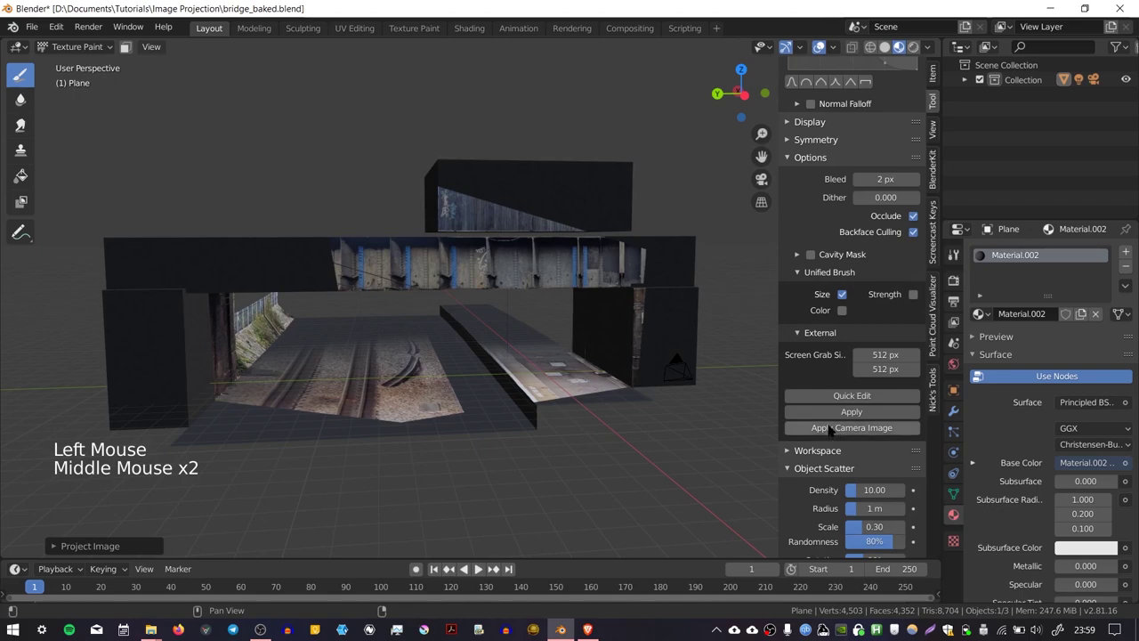
- Project the camera image onto the bridge mesh again and check the tracks and platform
click(828, 430)
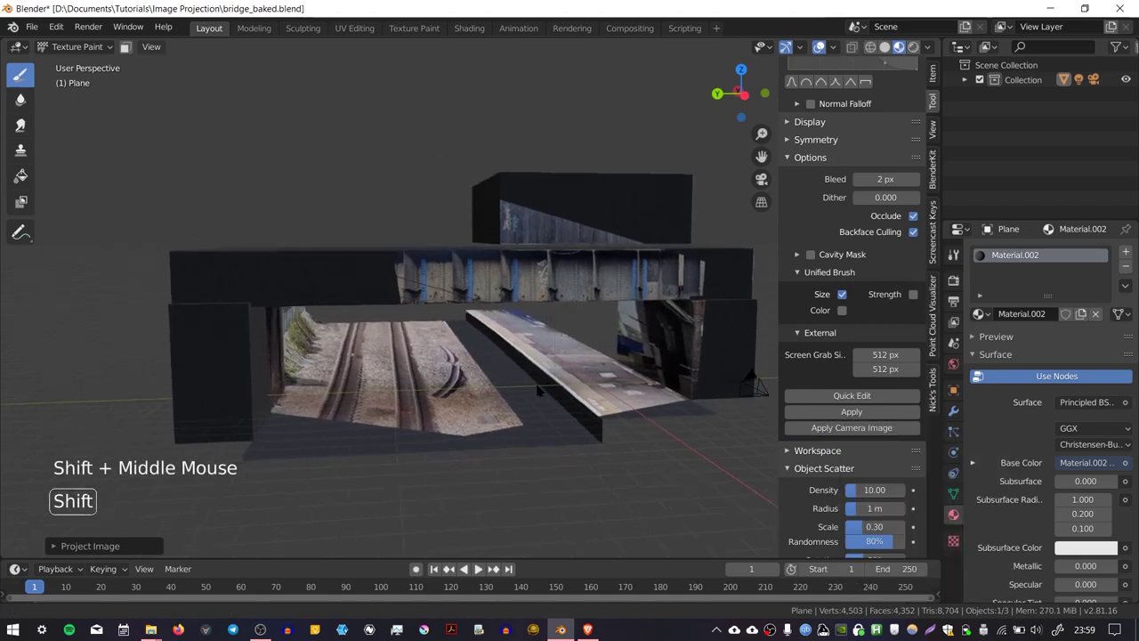
shift+middle_drag(500, 377, 533, 411)
shift+middle_drag(443, 360, 467, 392)
ctrl+middle_drag(467, 392, 404, 331)
shift+middle_drag(404, 331, 429, 315)
shift+middle_drag(429, 315, 506, 340)
shift+middle_drag(506, 340, 484, 347)
ctrl+middle_drag(483, 347, 454, 331)
middle_drag(454, 331, 451, 313)
- Try moving the bridge.fspy camera in Object Mode, and return the bridge mesh to Texture Paint mode
key(ctrl+Tab)
key(ctrl+Tab)
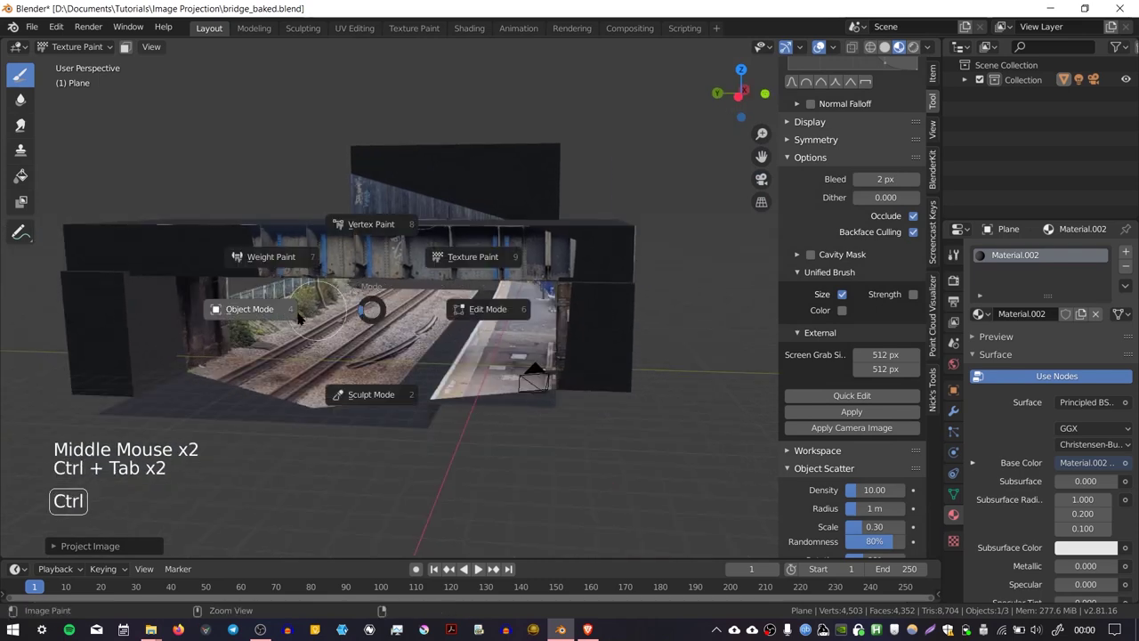
click(316, 327)
click(534, 378)
key(g)
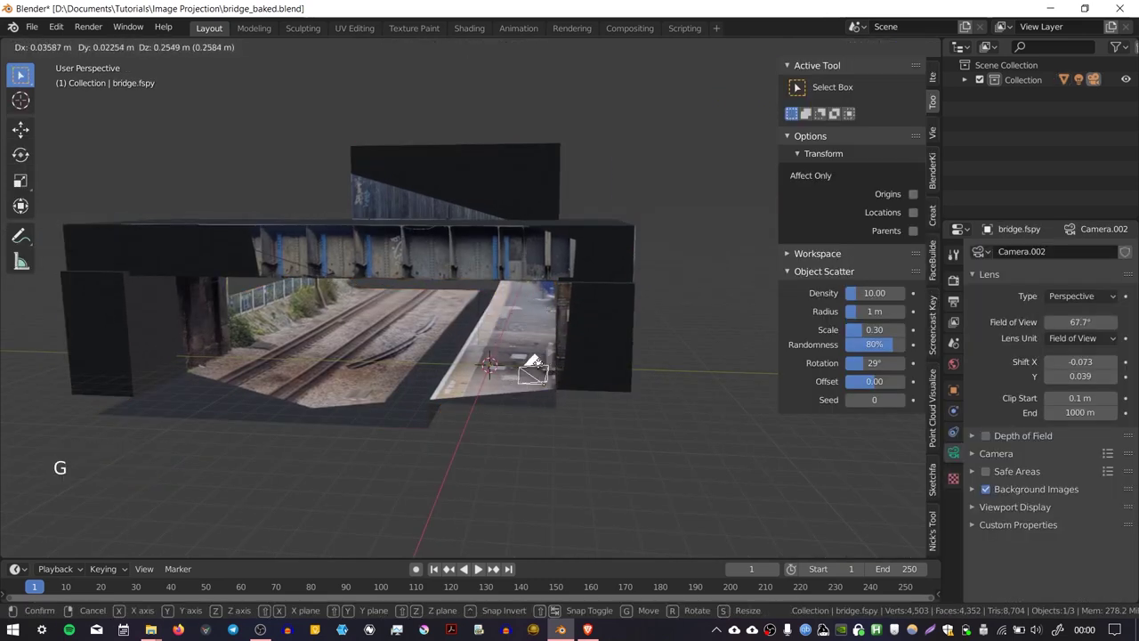
key(ctrl+Tab)
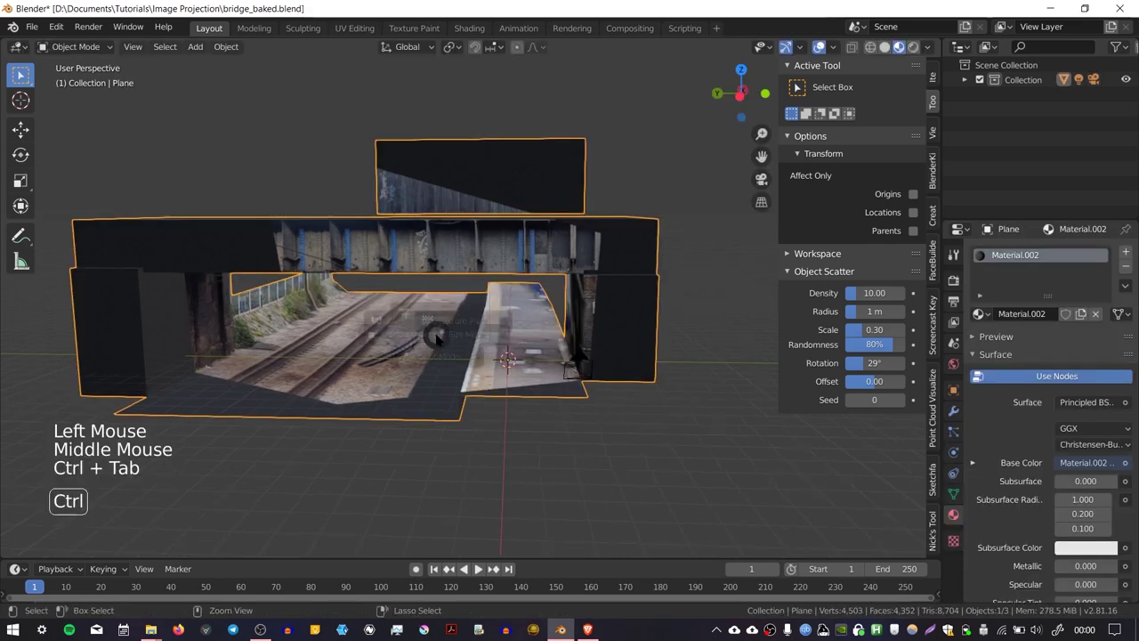
click(522, 290)
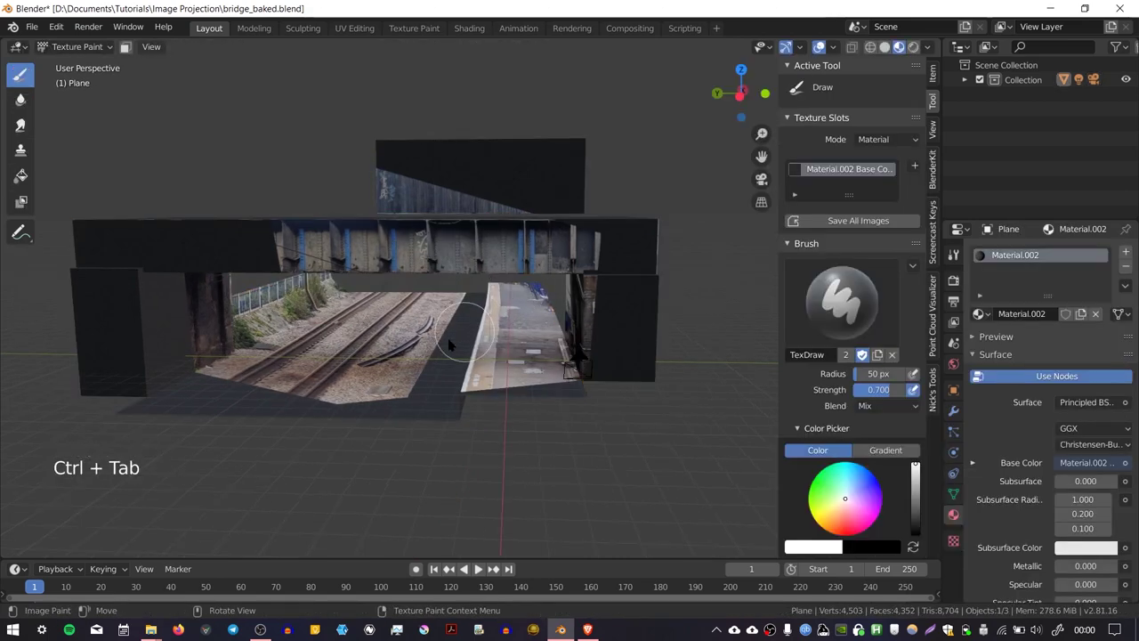
- Try painting on the track area with the Draw brush and undo the strokes
mouse_move(450, 345)
ctrl+middle_down()
mouse_move(418, 417)
mouse_move(386, 424)
mouse_move(460, 374)
ctrl+middle_up()
click(438, 381)
key(ctrl+z)
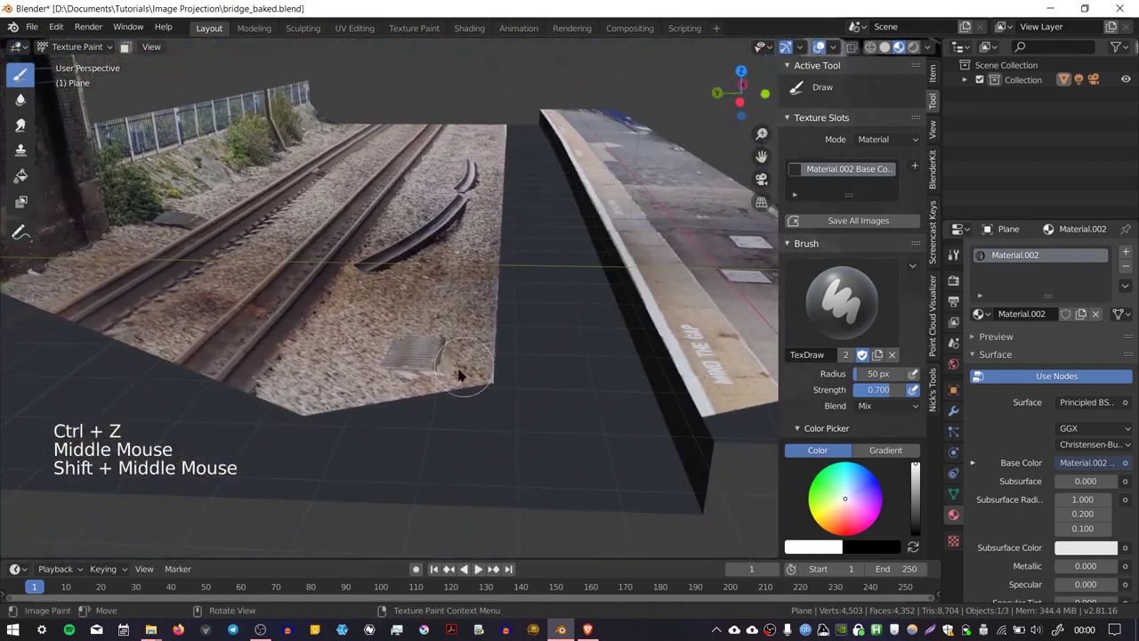
mouse_move(460, 374)
mouse_down()
mouse_move(335, 415)
mouse_move(424, 401)
mouse_up()
key(ctrl+z)
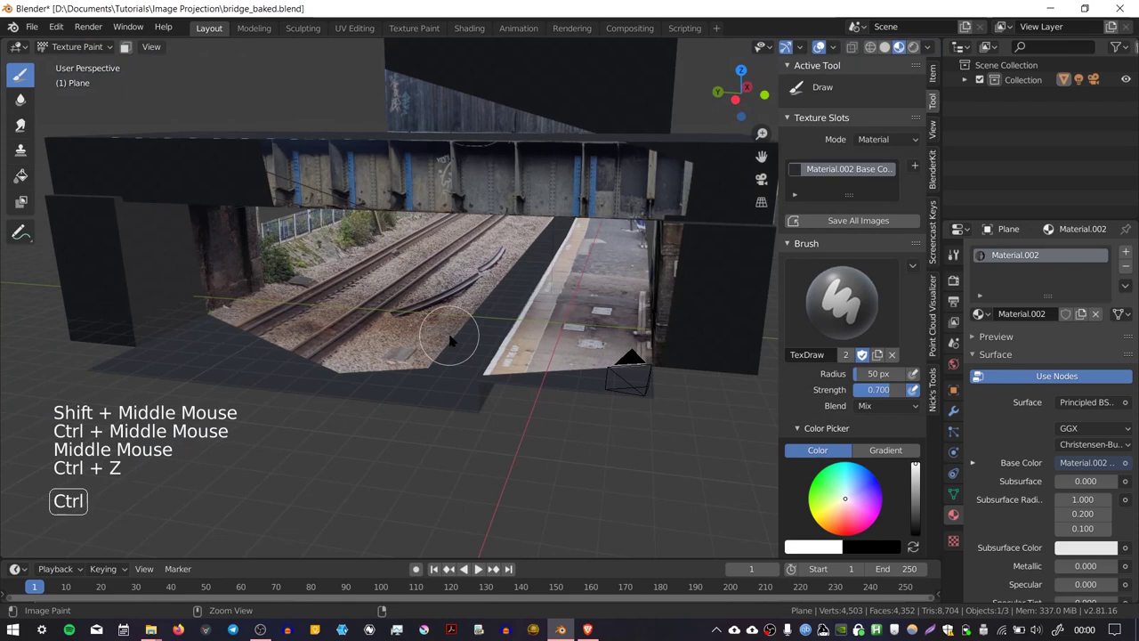
mouse_move(451, 338)
shift+middle_down()
mouse_move(439, 362)
mouse_move(440, 348)
shift+middle_up()
shift+middle_drag(498, 267, 432, 346)
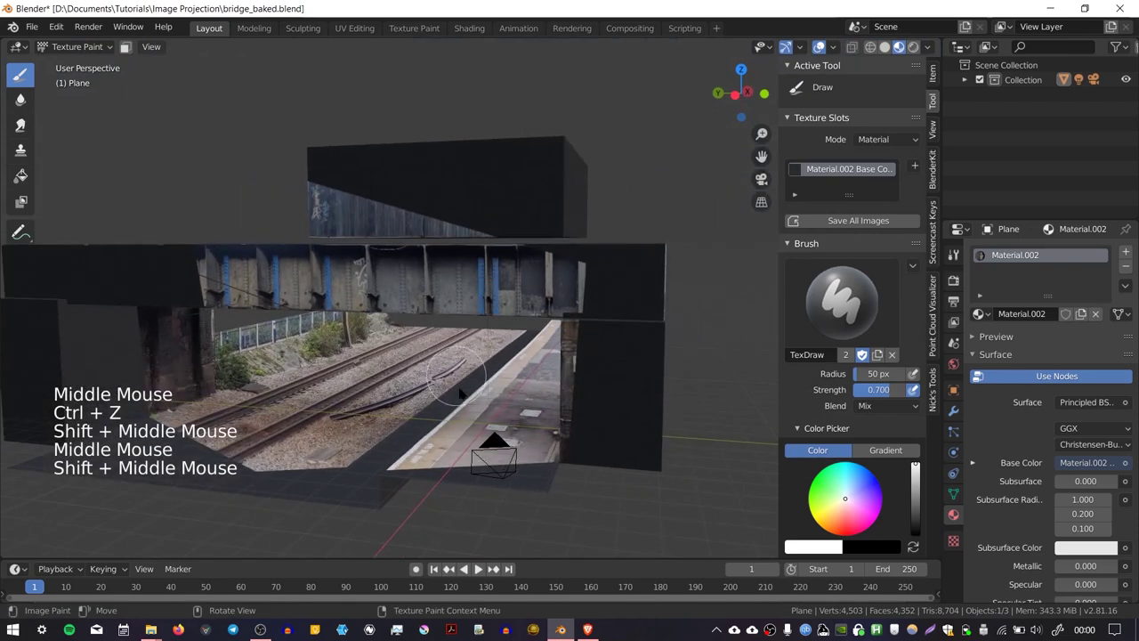